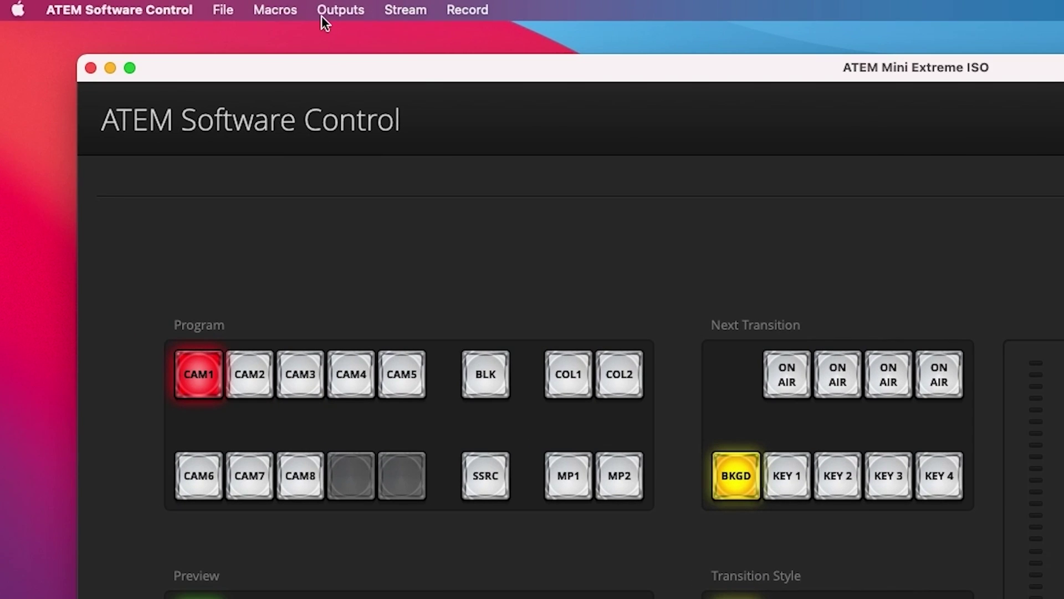
- Open the Outputs menu and bring up the Media page's empty media pool
{"action": "left_click", "coordinate": [193, 9]}
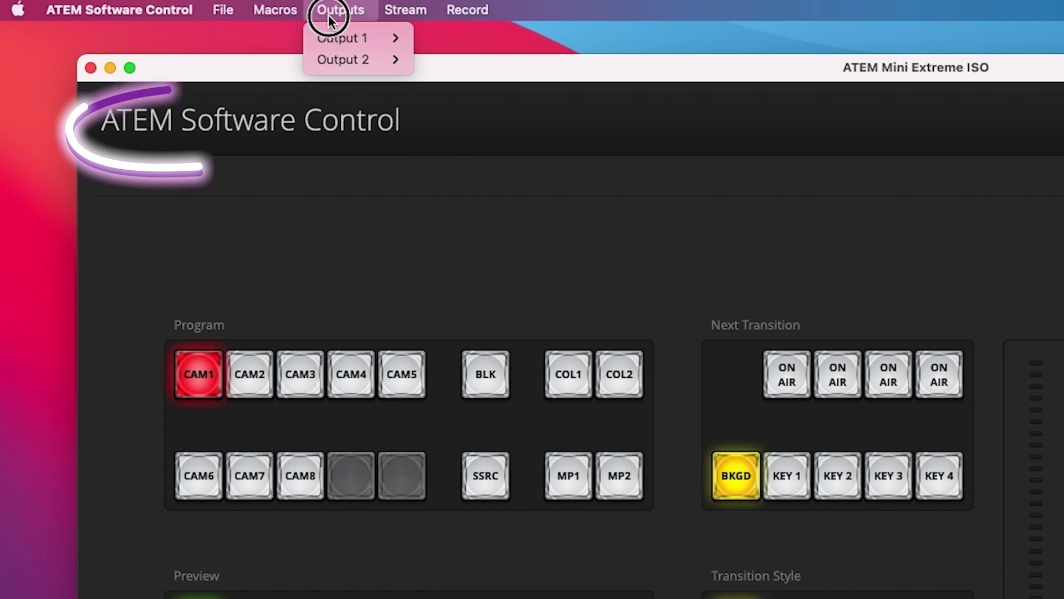
{"action": "mouse_move", "coordinate": [332, 38]}
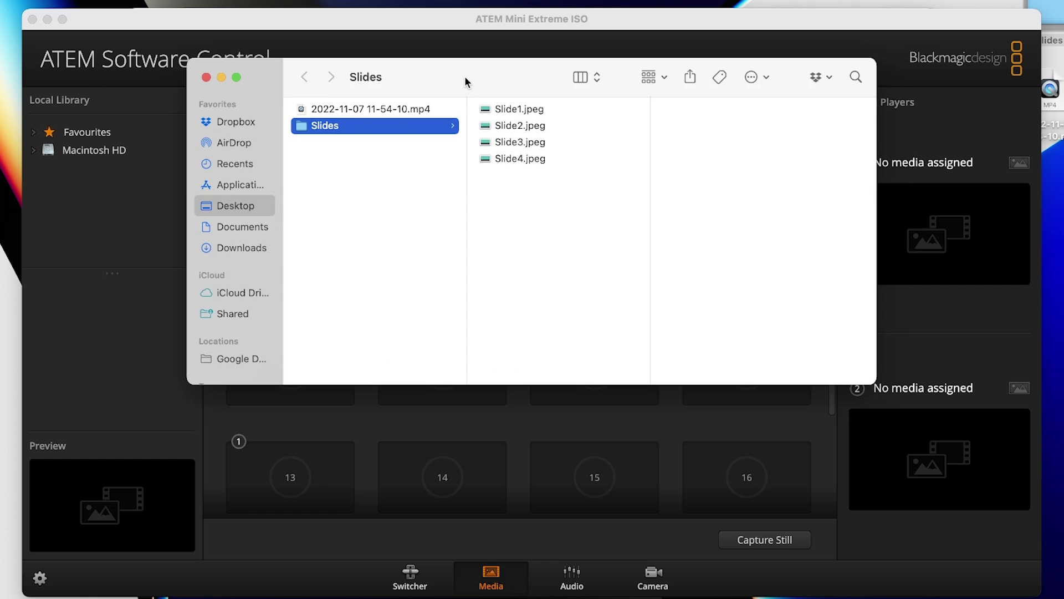
- Load Slide1–Slide4.jpeg from the Slides folder into Stills slots 1–4
{"action": "left_click_drag", "start_coordinate": [465, 76], "coordinate": [311, 259]}
{"action": "left_click_drag", "start_coordinate": [361, 292], "coordinate": [294, 161]}
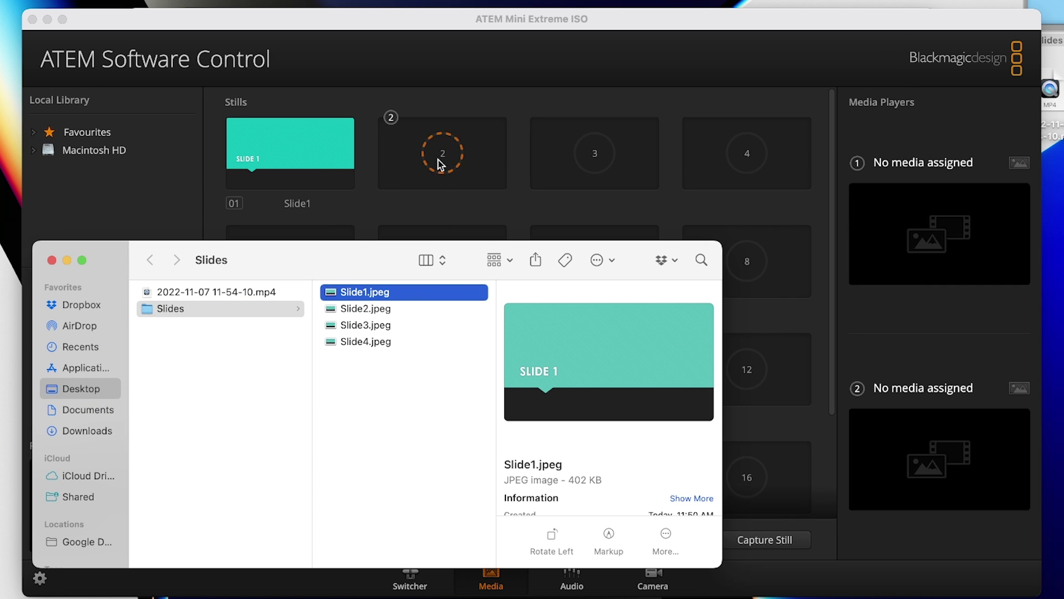
{"action": "left_click_drag", "start_coordinate": [391, 339], "coordinate": [750, 165]}
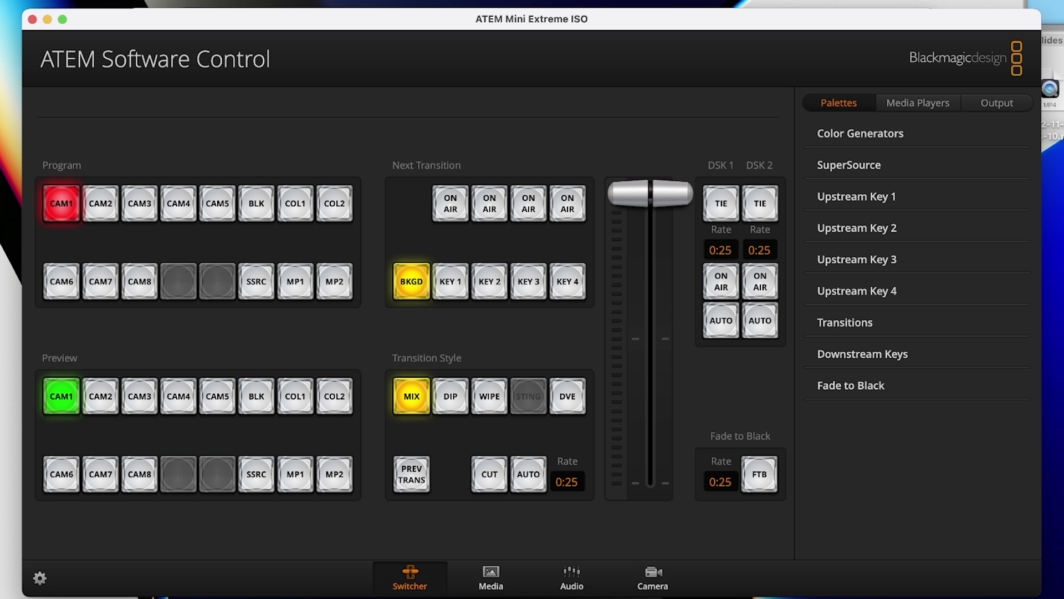
- Start recording a new macro named 'Transition' and load Slide1 into Media Player 2
{"action": "key", "text": "shift+super+m"}
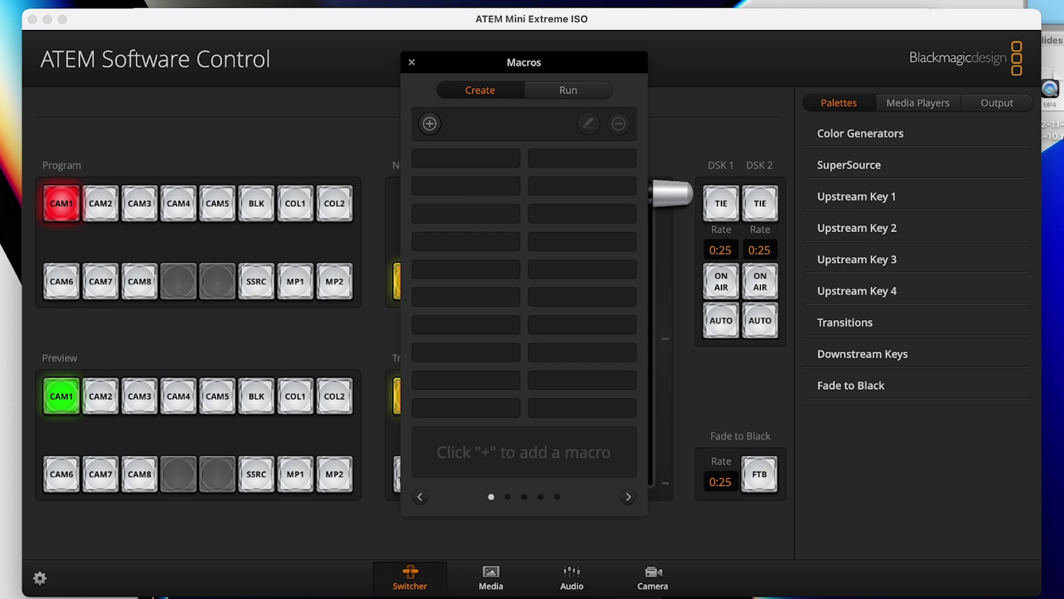
{"action": "left_click", "coordinate": [430, 124]}
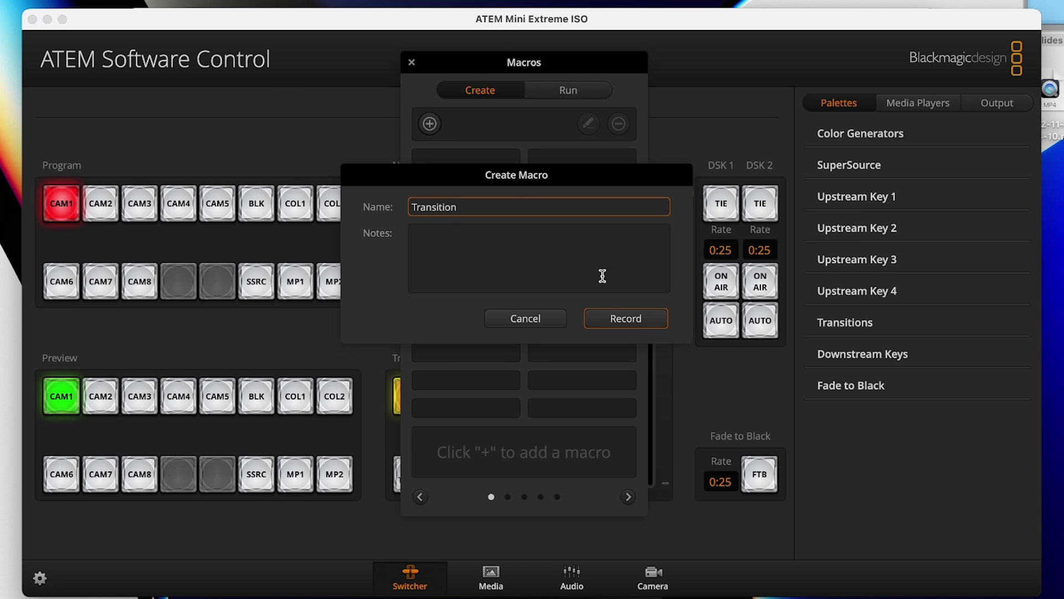
{"action": "left_click", "coordinate": [625, 318]}
{"action": "left_click", "coordinate": [490, 576]}
{"action": "left_click_drag", "start_coordinate": [442, 143], "coordinate": [954, 448]}
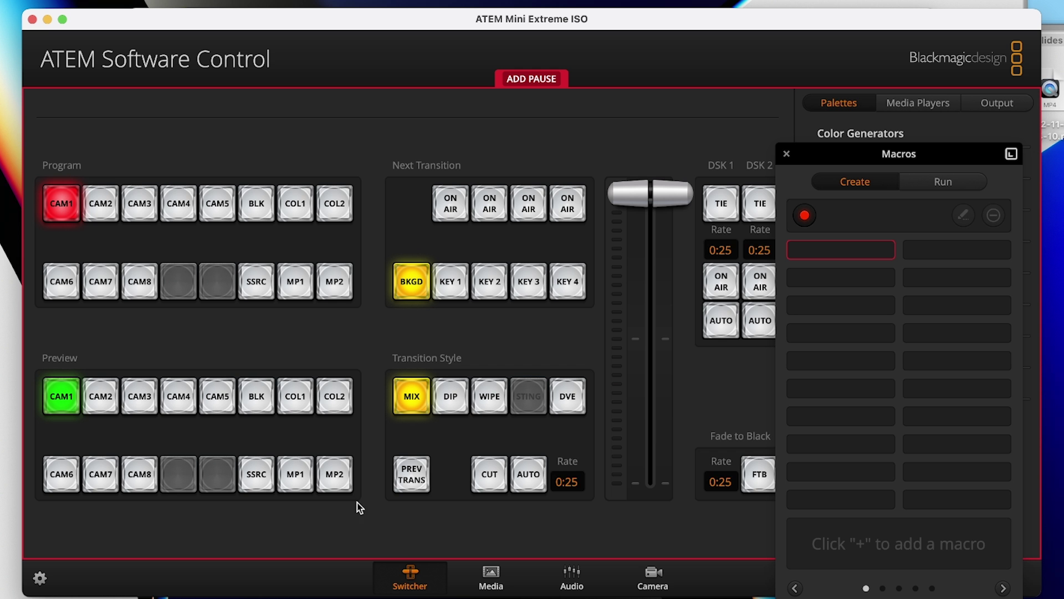
- Record an AUTO transition to Media Player 2 followed by a pause
{"action": "left_click", "coordinate": [334, 474]}
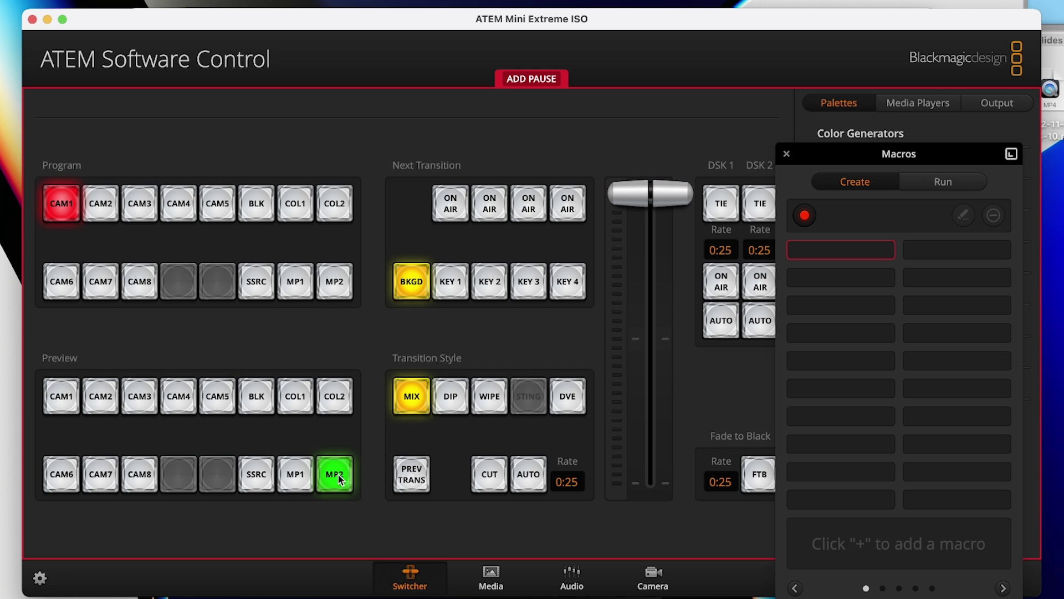
{"action": "left_click", "coordinate": [521, 480]}
{"action": "left_click", "coordinate": [490, 576]}
{"action": "left_click", "coordinate": [531, 78]}
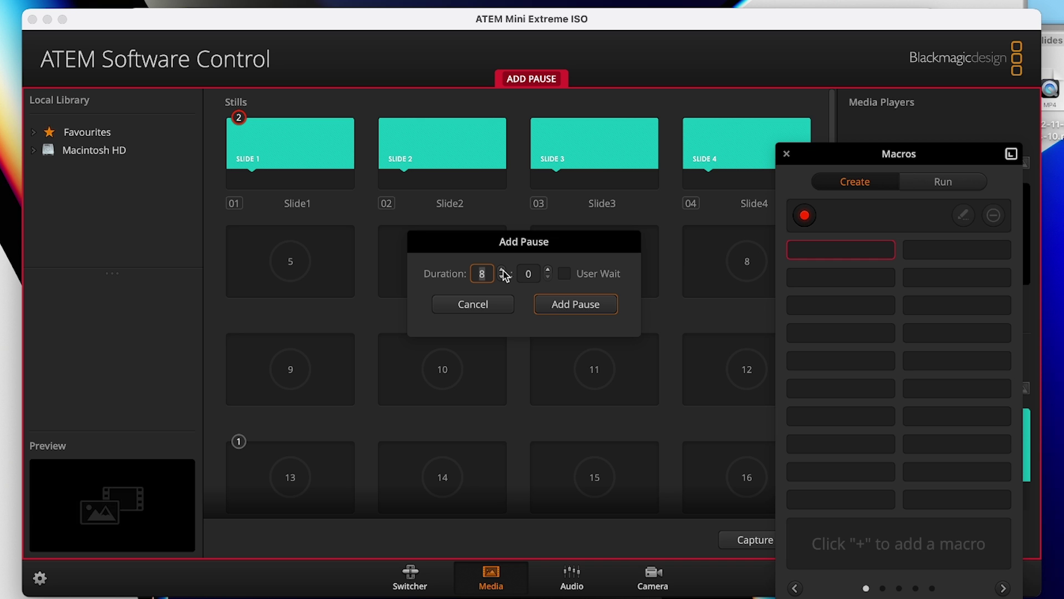
{"action": "left_click", "coordinate": [569, 305]}
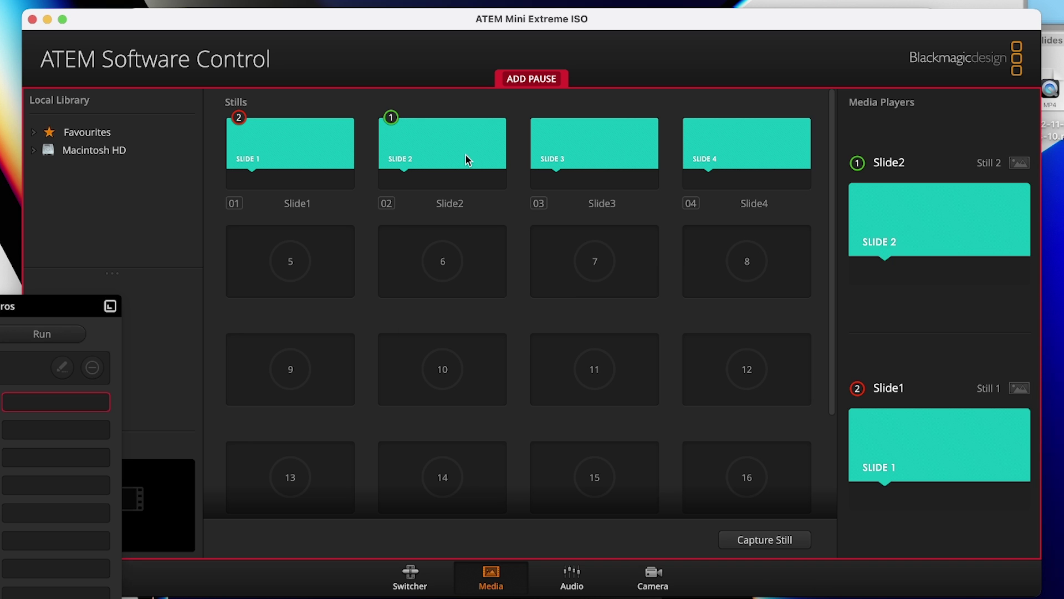
- Load Slide2 into Media Player 2 and add a 10-second pause
{"action": "left_click_drag", "start_coordinate": [465, 154], "coordinate": [943, 488]}
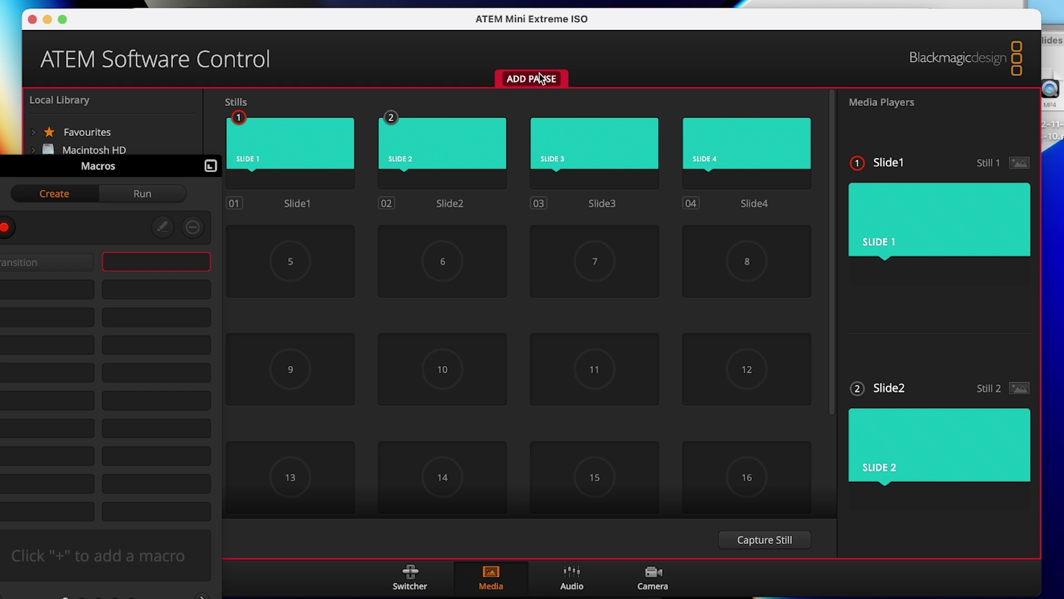
{"action": "left_click", "coordinate": [541, 82]}
{"action": "left_click", "coordinate": [592, 305]}
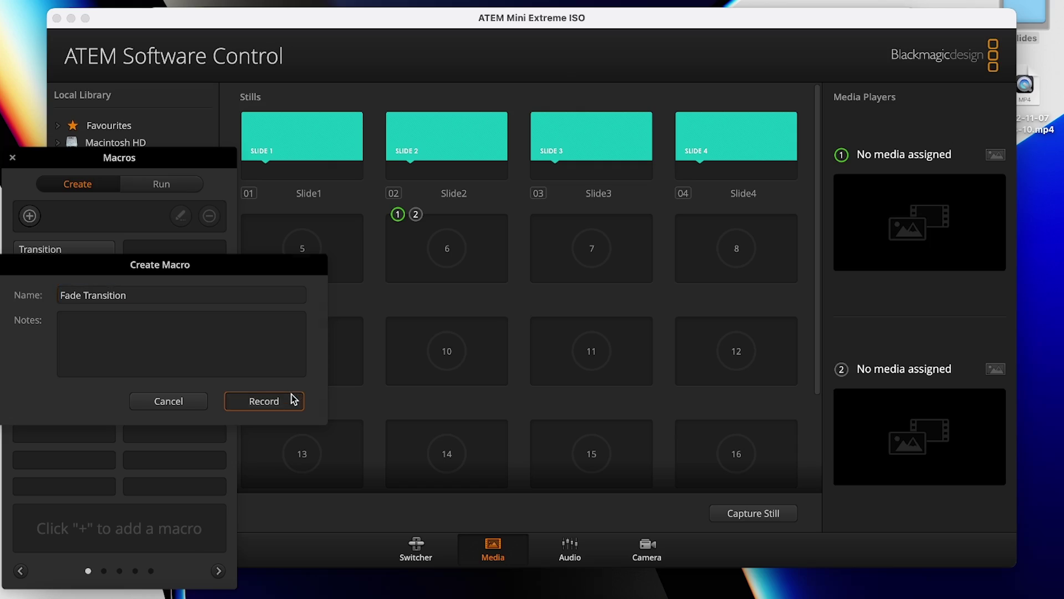
- Start recording, load Slide1 into Media Player 1 and Slide2 into Player 2, then pause 10 seconds
{"action": "left_click", "coordinate": [292, 400]}
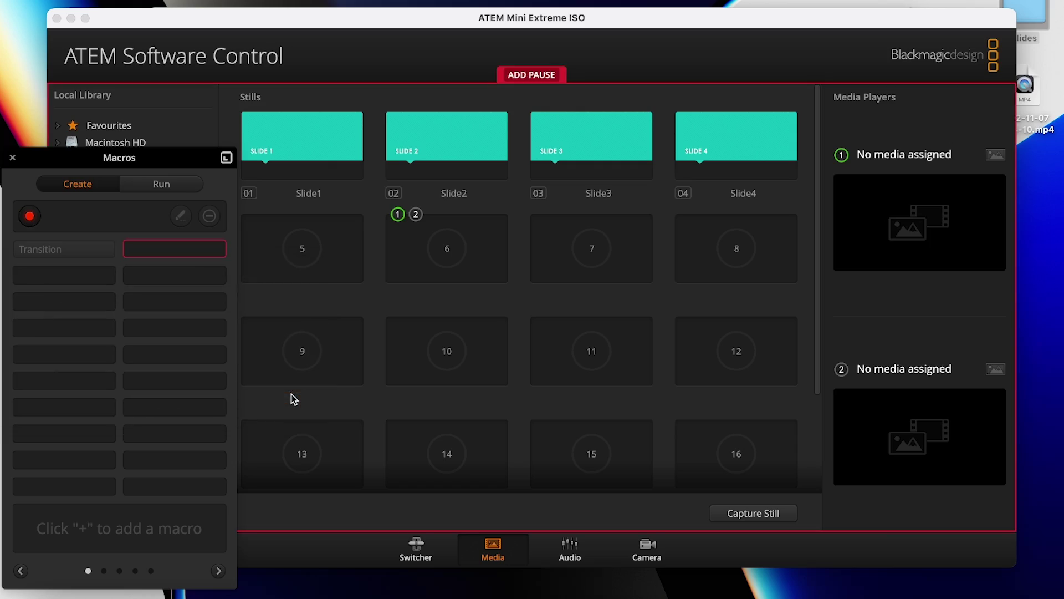
{"action": "left_click_drag", "start_coordinate": [301, 148], "coordinate": [941, 229]}
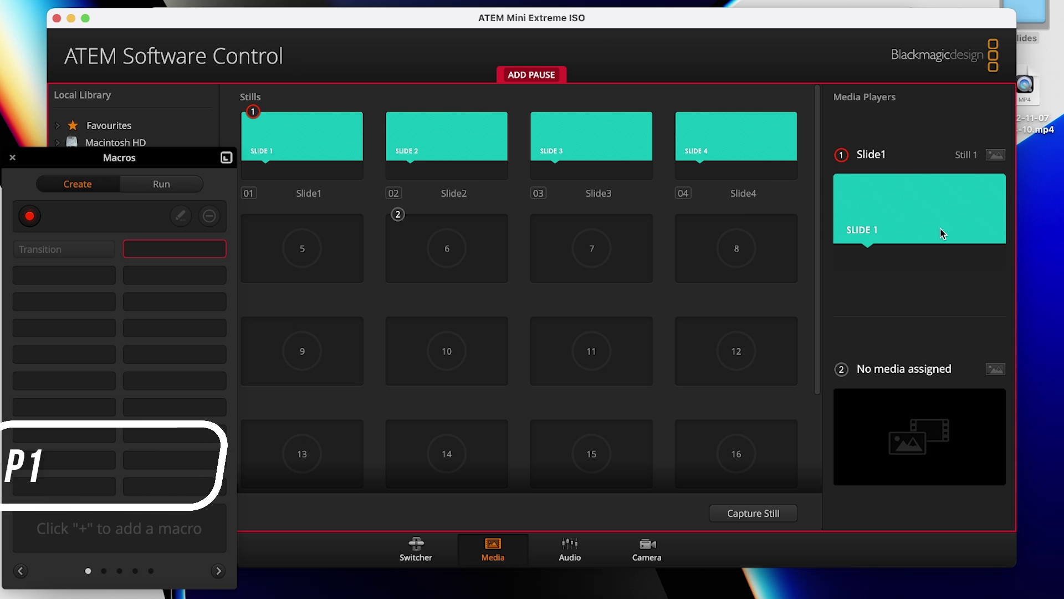
{"action": "left_click_drag", "start_coordinate": [463, 164], "coordinate": [935, 450]}
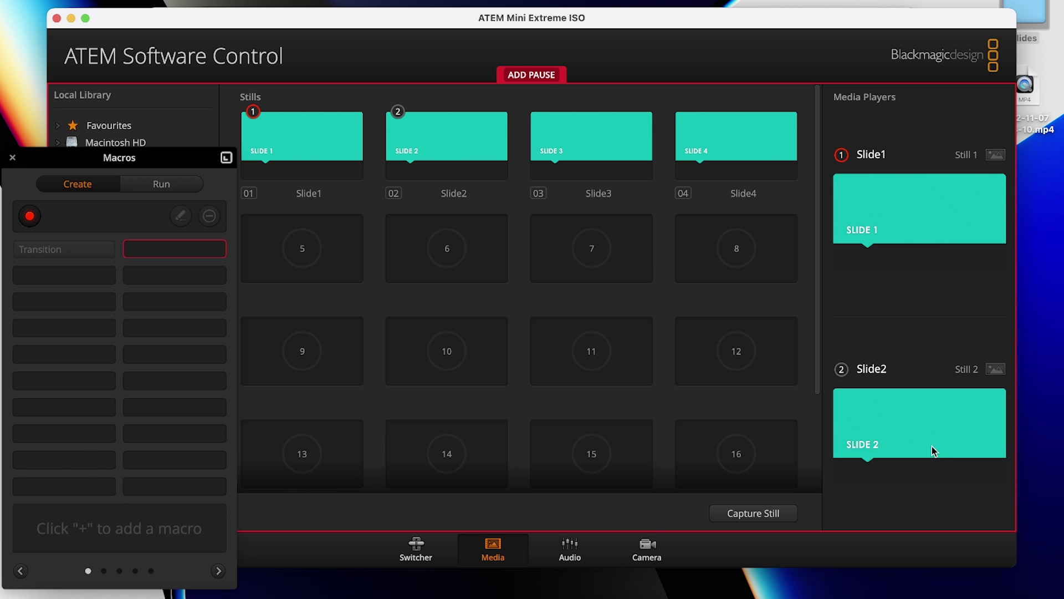
{"action": "left_click", "coordinate": [530, 77]}
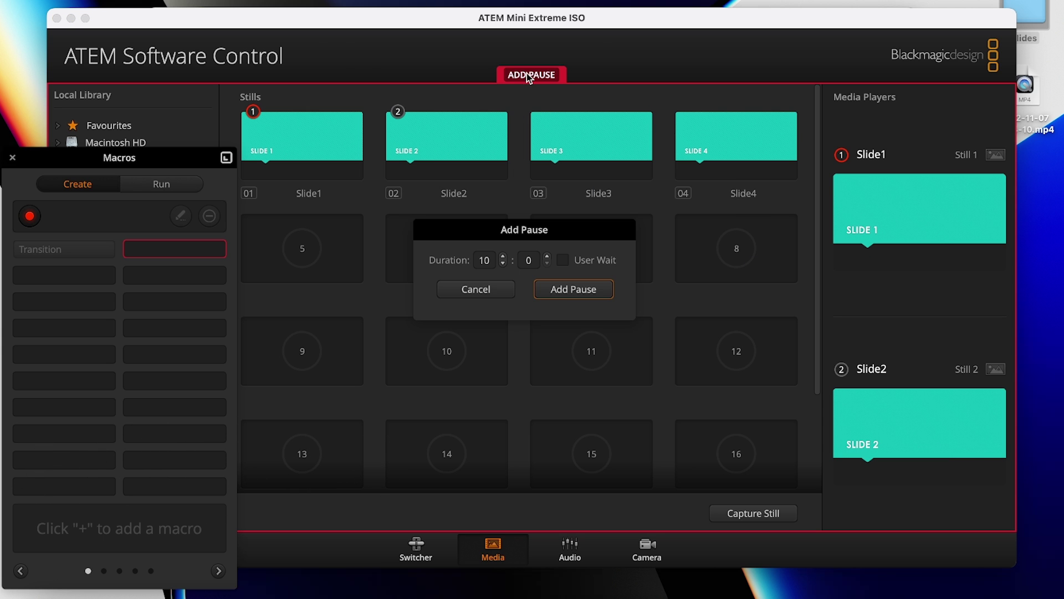
{"action": "left_click", "coordinate": [564, 290]}
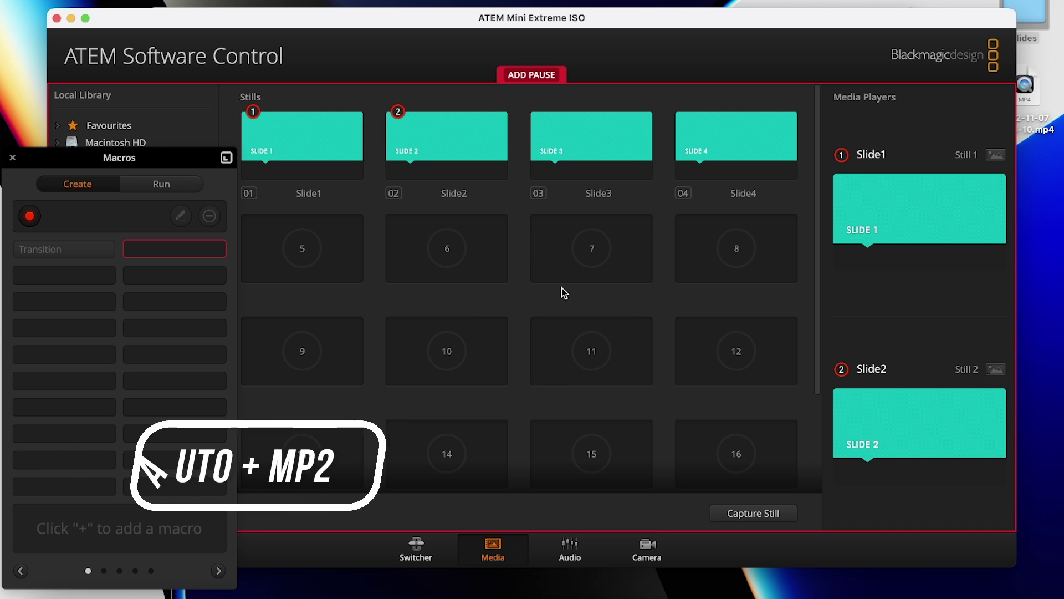
- Load Slide3 into Media Player 1 and add another 10-second pause
{"action": "left_click_drag", "start_coordinate": [576, 148], "coordinate": [872, 216]}
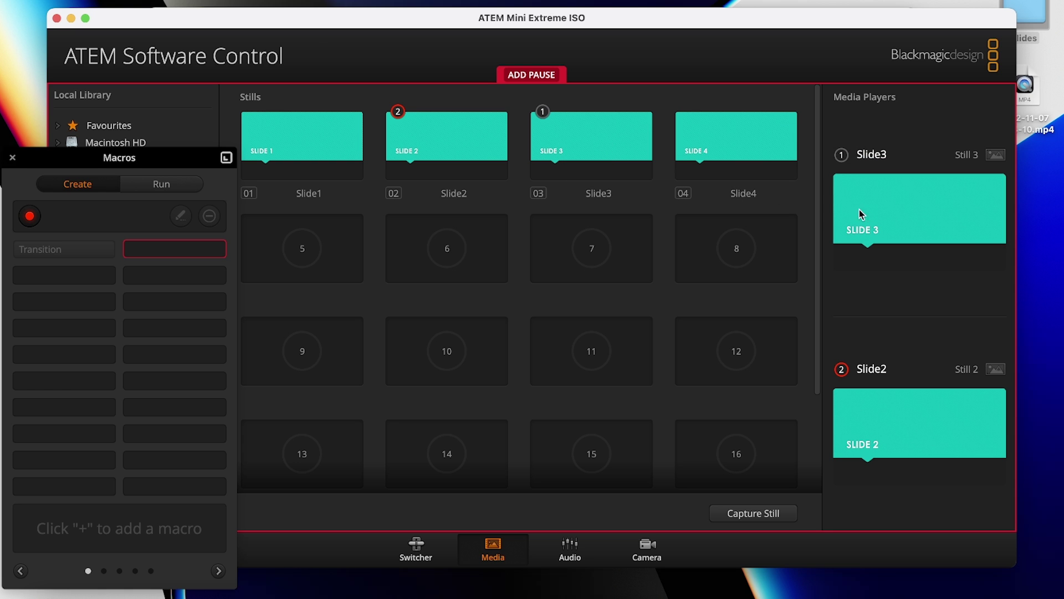
{"action": "left_click", "coordinate": [534, 73]}
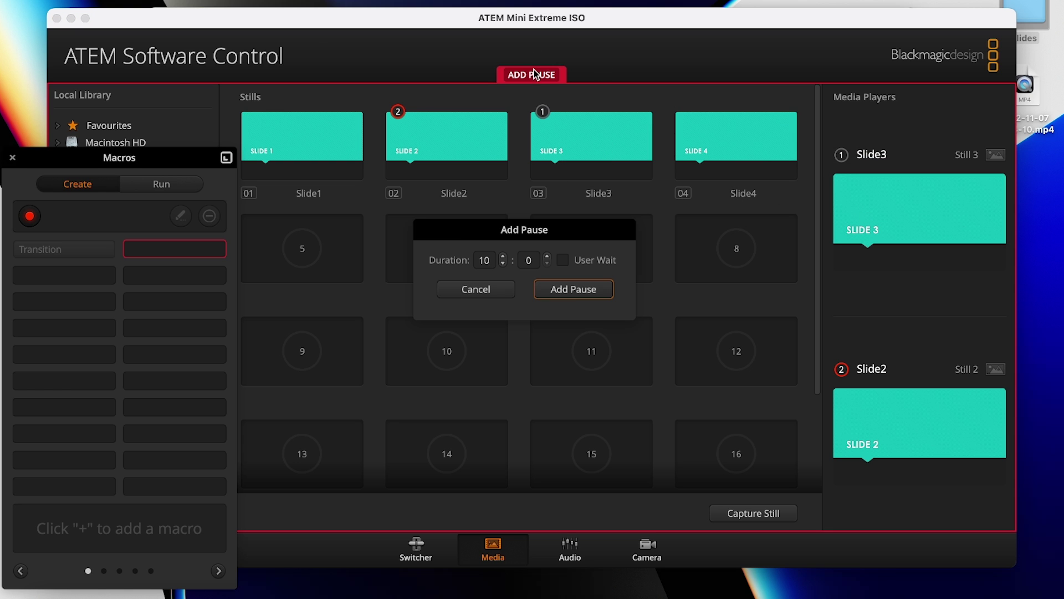
{"action": "left_click", "coordinate": [576, 294]}
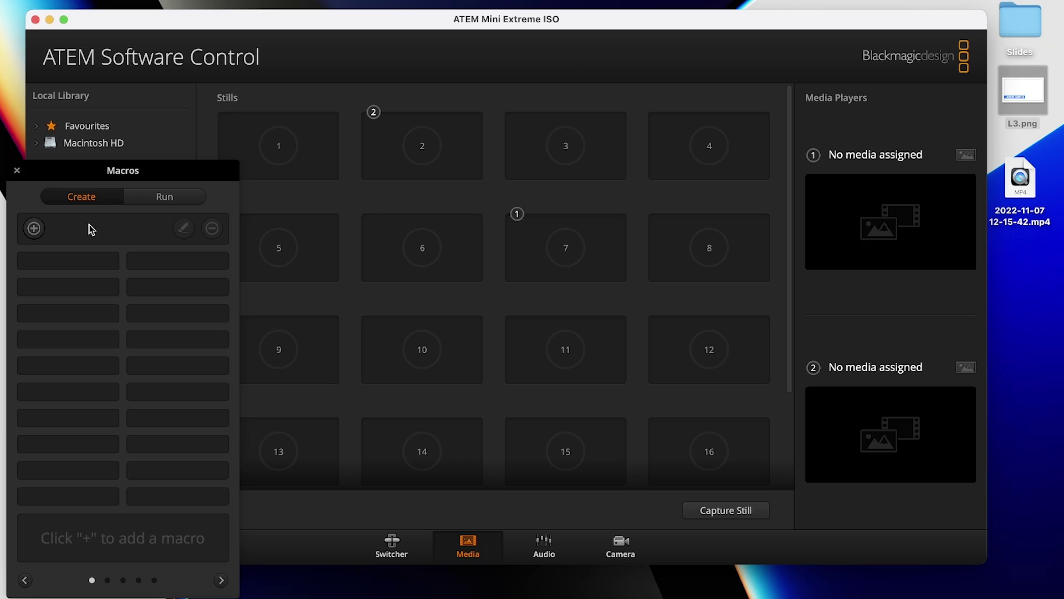
{"action": "left_click", "coordinate": [34, 229]}
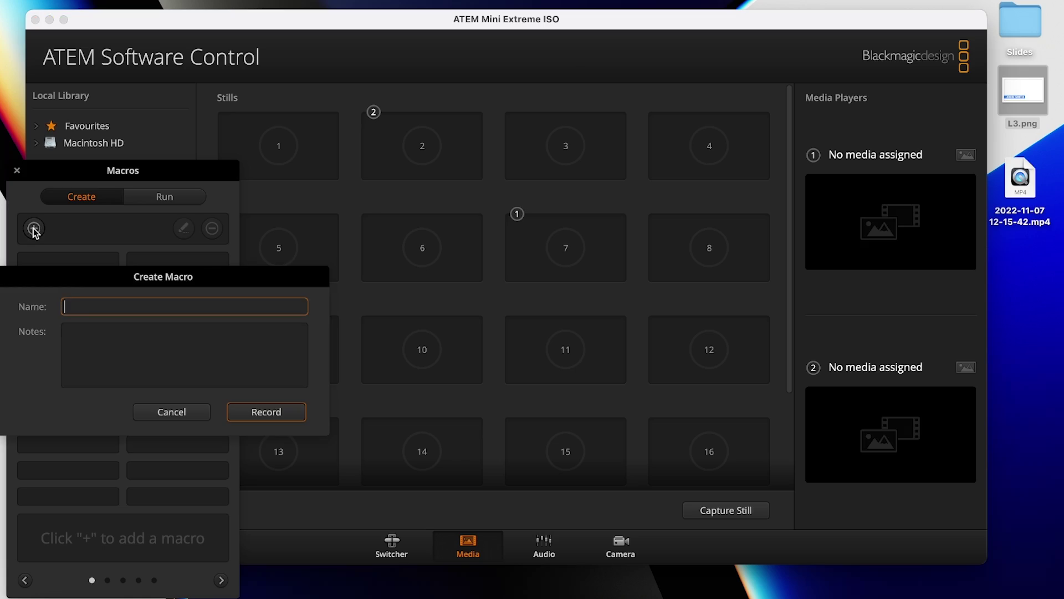
- Start recording 'Lower Third', load L3.png into Media Player 1, set DSK1 fill MP1 and key Media Player 1 Key
{"action": "left_click", "coordinate": [255, 412]}
{"action": "left_click_drag", "start_coordinate": [990, 81], "coordinate": [898, 242]}
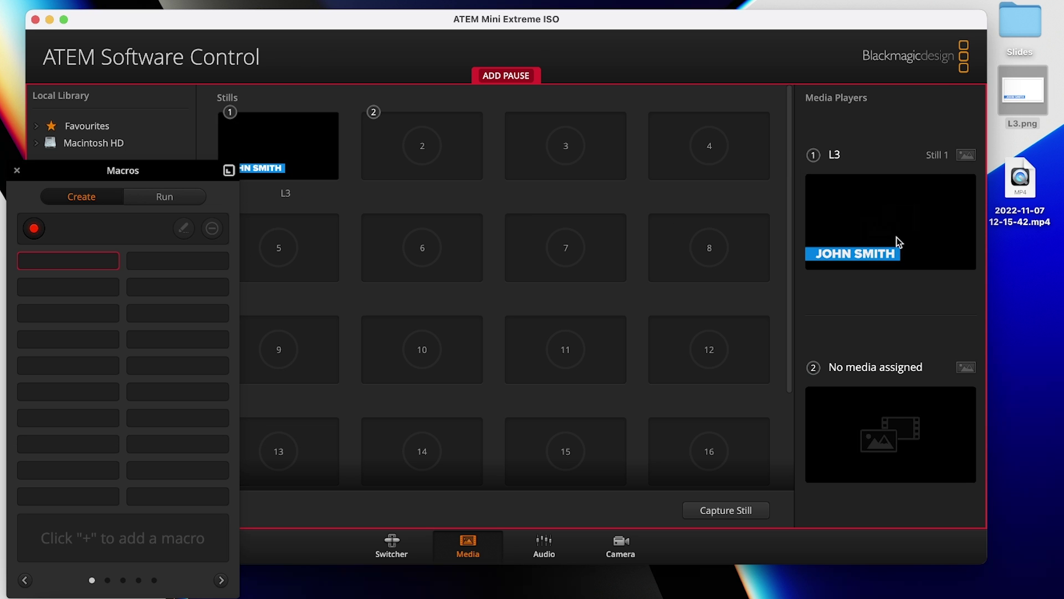
{"action": "left_click", "coordinate": [383, 554]}
{"action": "left_click", "coordinate": [828, 333]}
{"action": "scroll", "coordinate": [828, 330], "scroll_direction": "down", "scroll_amount": 4}
{"action": "left_click", "coordinate": [872, 256]}
{"action": "left_click", "coordinate": [871, 255]}
{"action": "left_click", "coordinate": [873, 281]}
{"action": "left_click", "coordinate": [874, 281]}
- Take downstream key 1 on air, pause, take it off air, and stop recording
{"action": "left_click", "coordinate": [680, 311]}
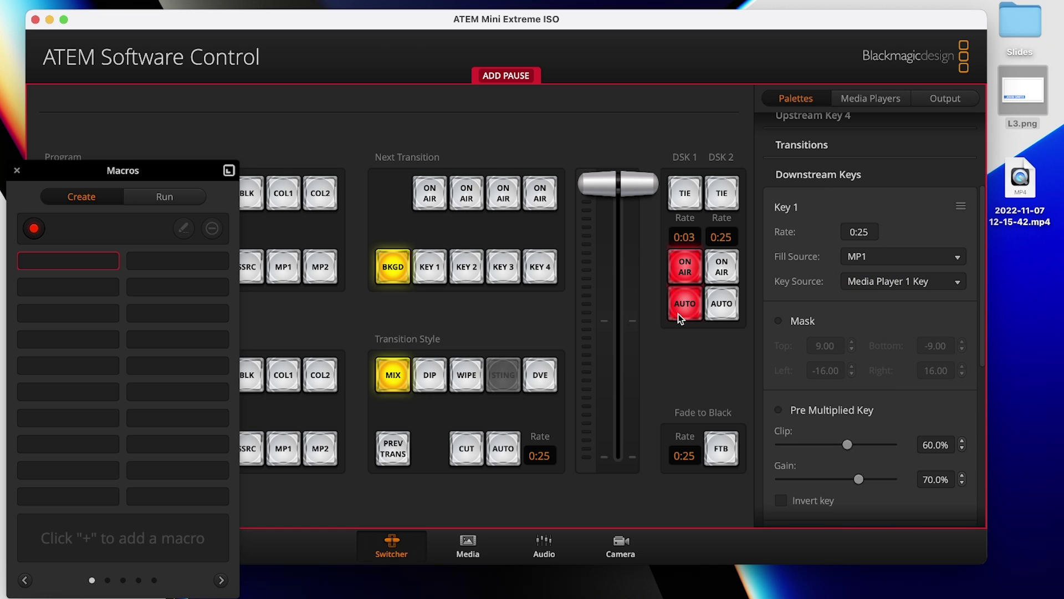
{"action": "left_click", "coordinate": [498, 75]}
{"action": "left_click", "coordinate": [533, 294]}
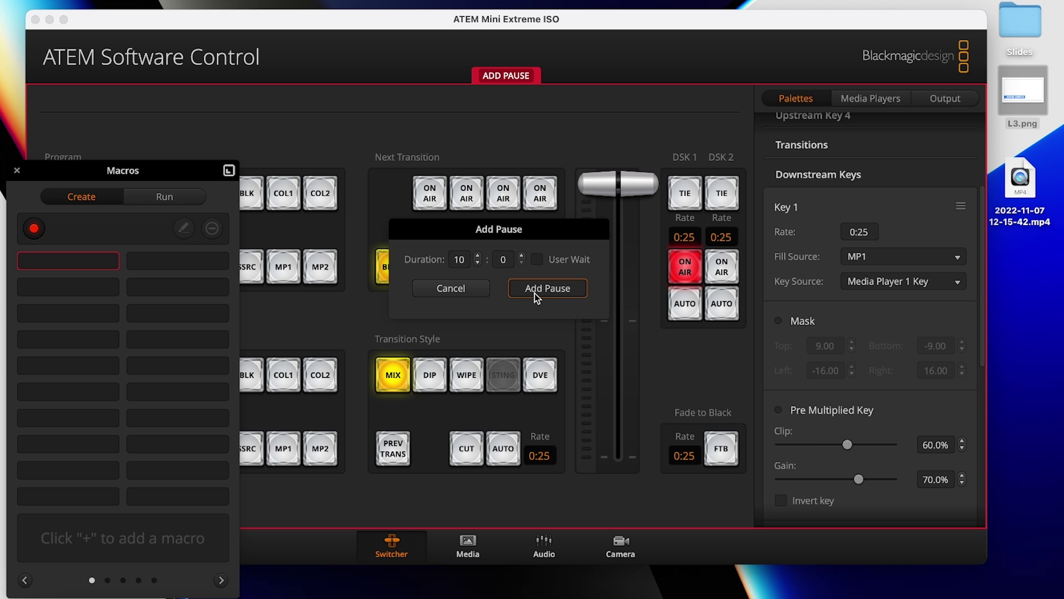
{"action": "left_click", "coordinate": [686, 314]}
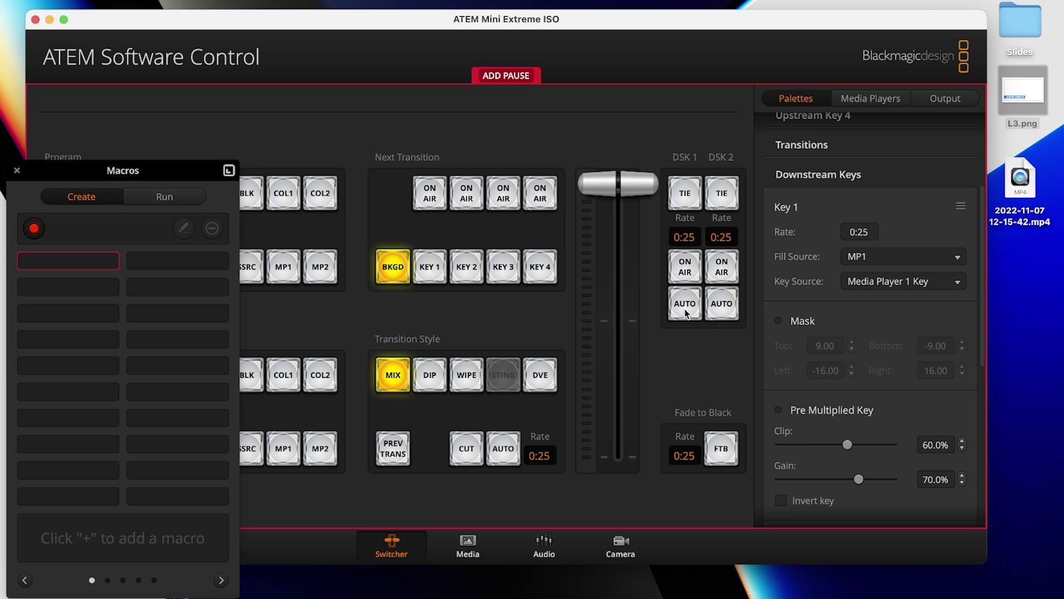
{"action": "left_click", "coordinate": [34, 229]}
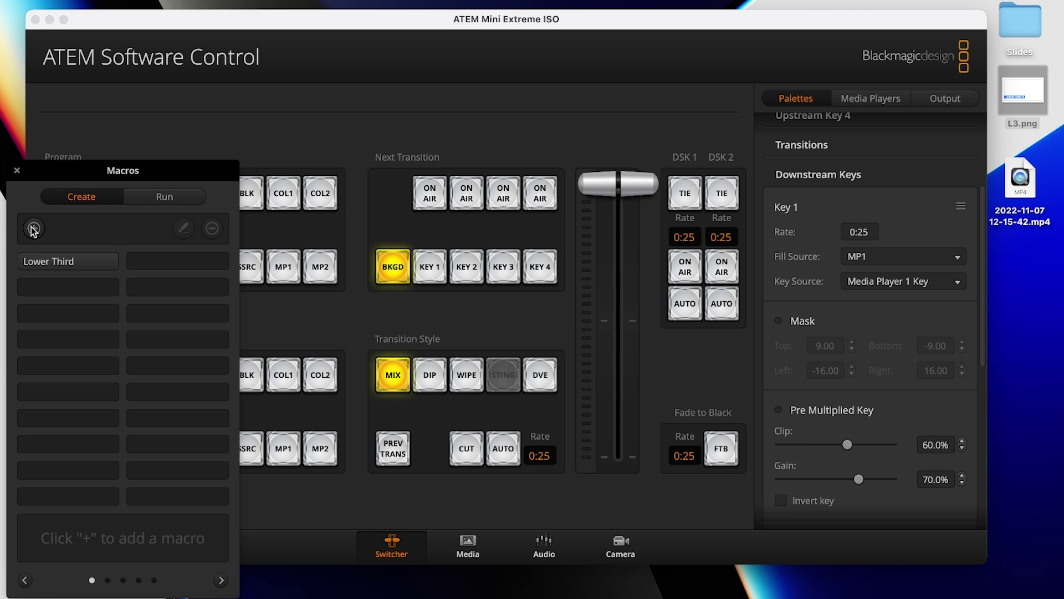